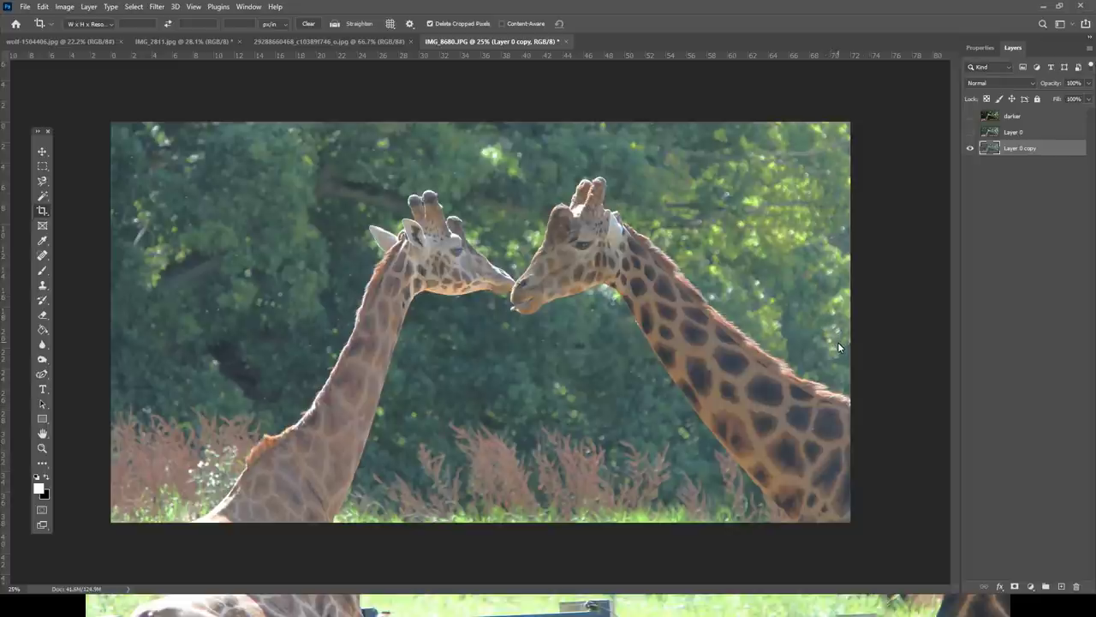
Set up a soft black brush at 243 px with 9% hardness.
left_click(43, 273)
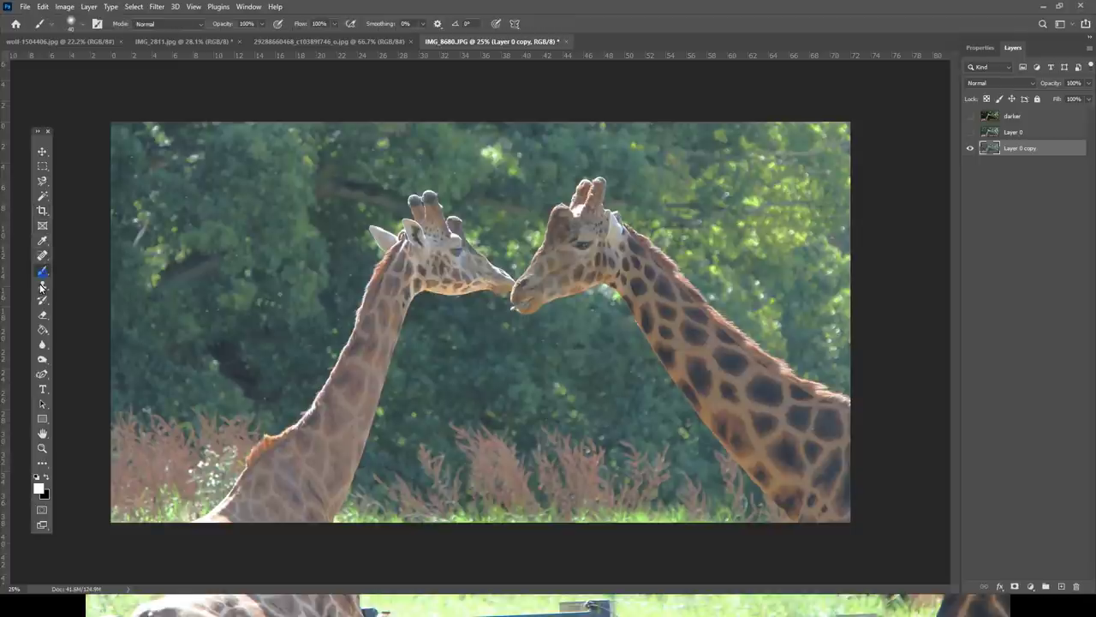
left_click(45, 476)
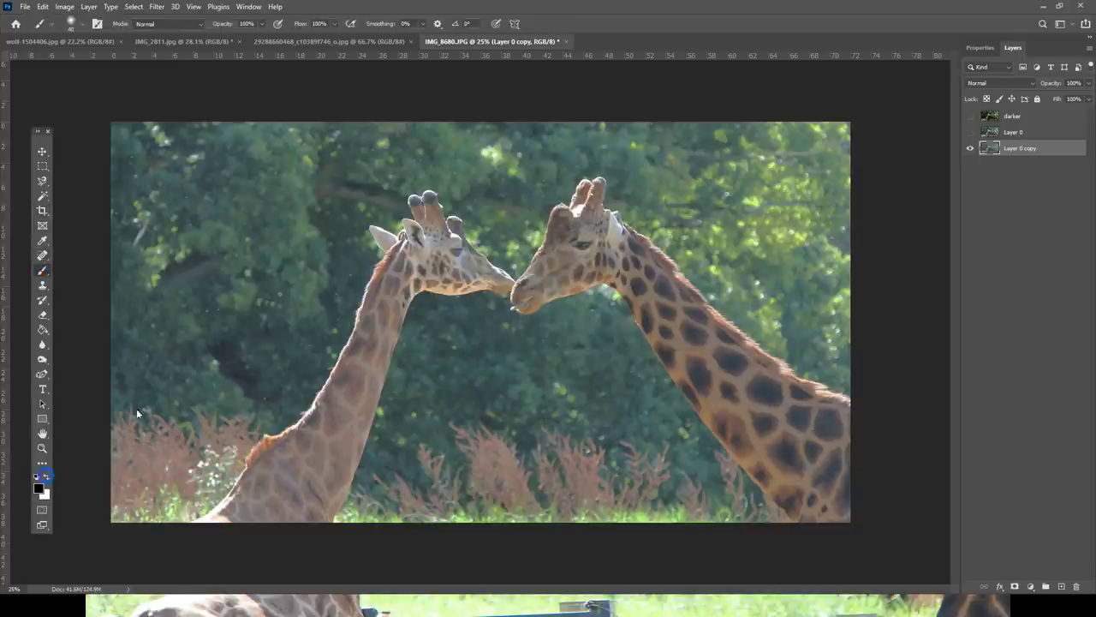
left_click(81, 23)
key("bracketright")
key("bracketright")
key("bracketright")
key("bracketright")
key("bracketright")
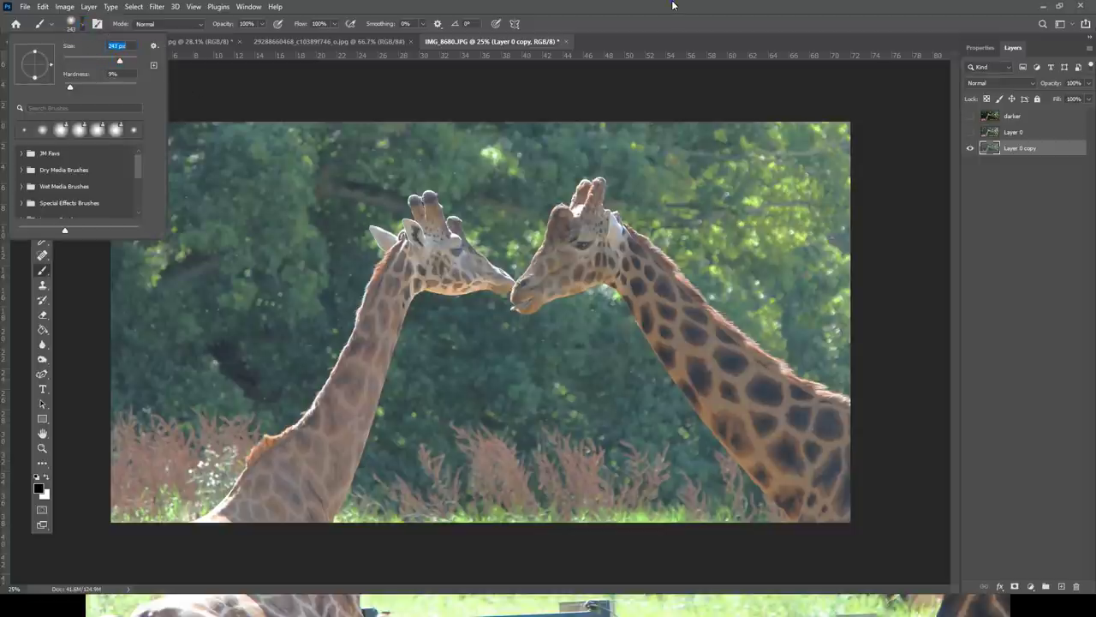
key("Return")
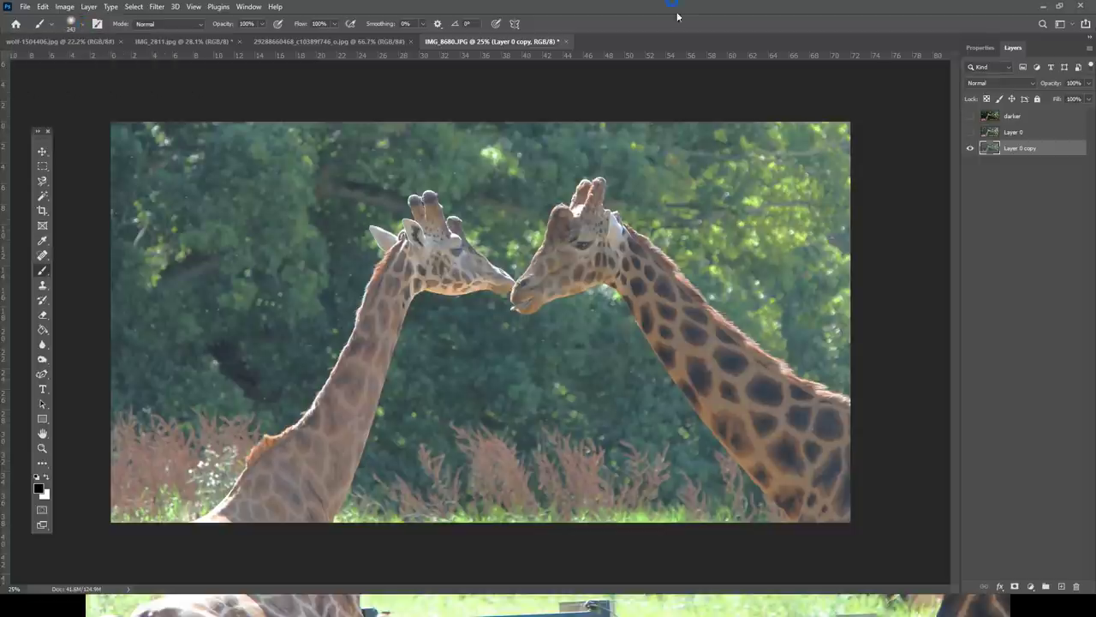
Try a black dab and a white dab on the foliage below the giraffes' heads, and undo both.
left_click(580, 346)
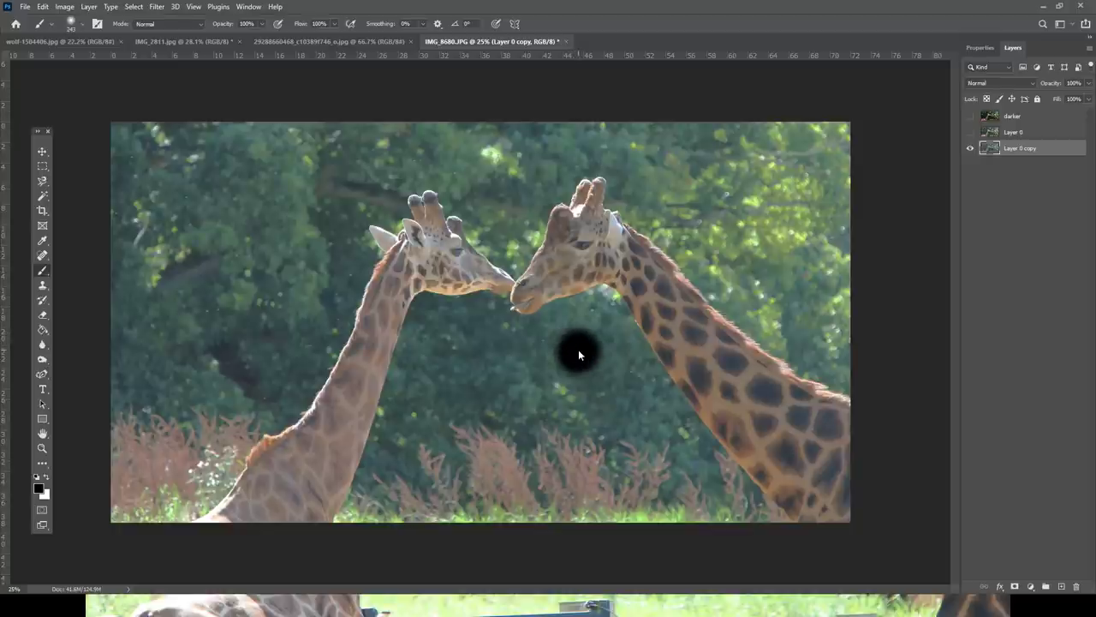
left_click(47, 476)
left_click(482, 354)
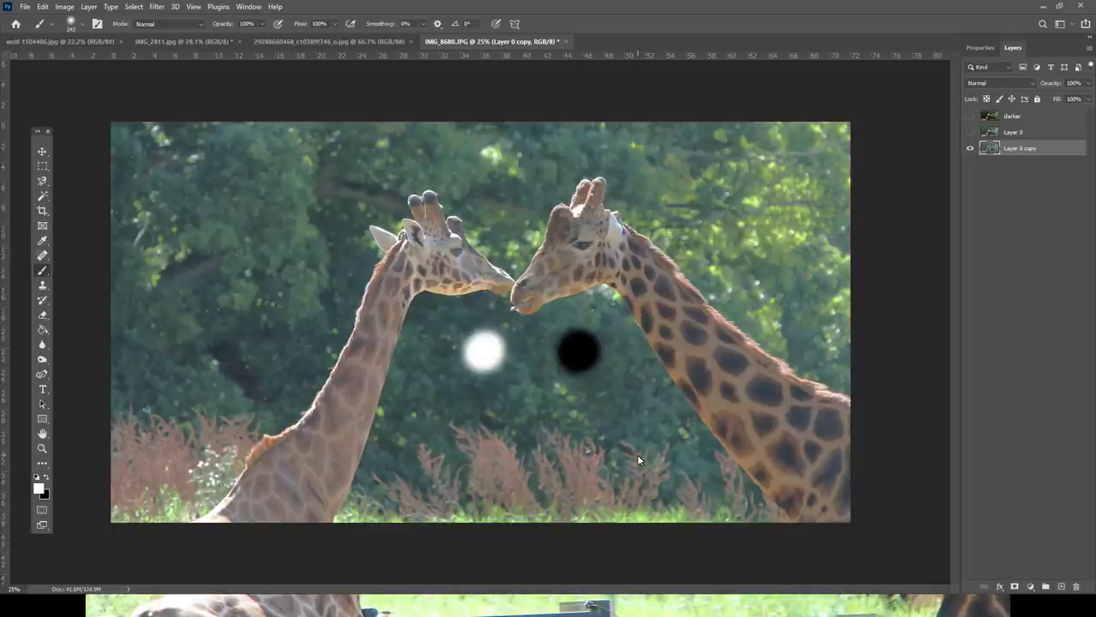
key("ctrl+z")
key("ctrl+z")
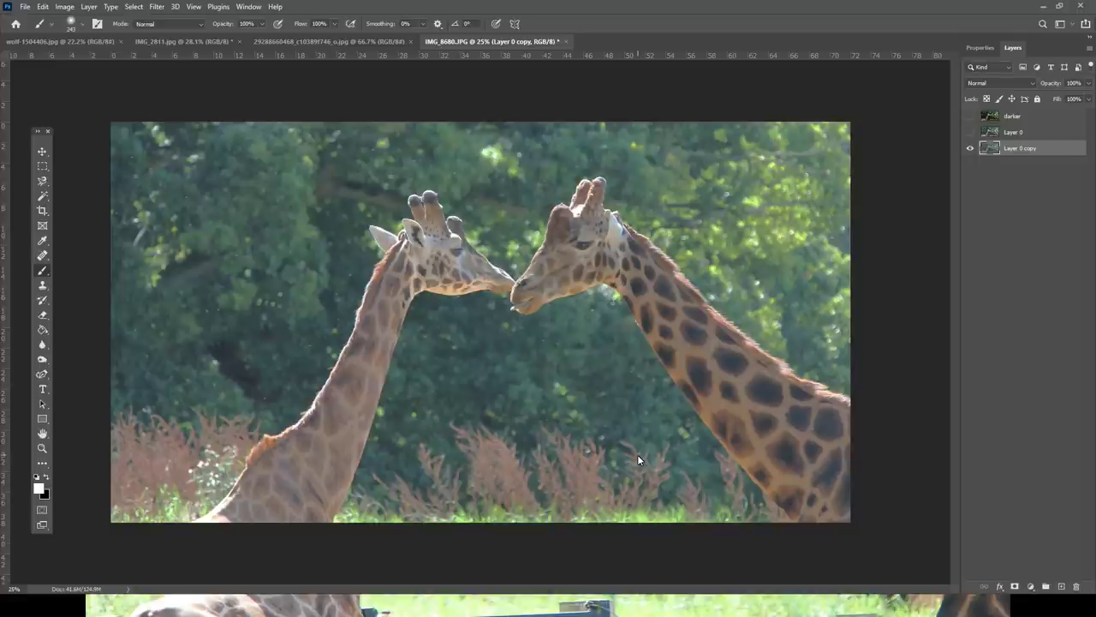
Show Layer 0, make it the active layer and switch the foreground color to black.
left_click(970, 132)
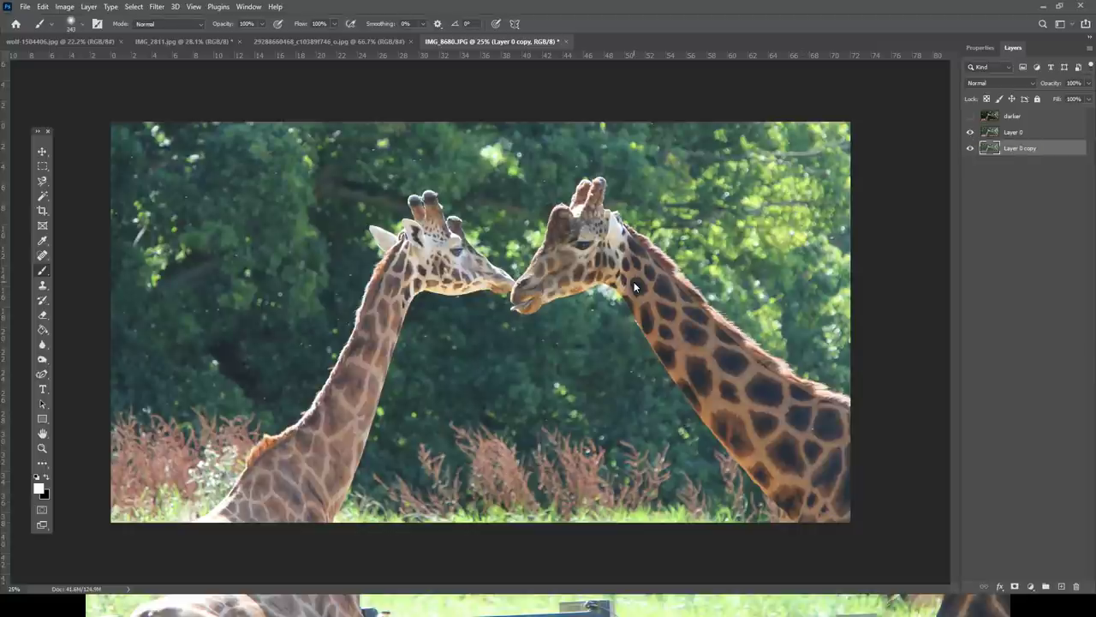
left_click(47, 476)
left_click(1025, 132)
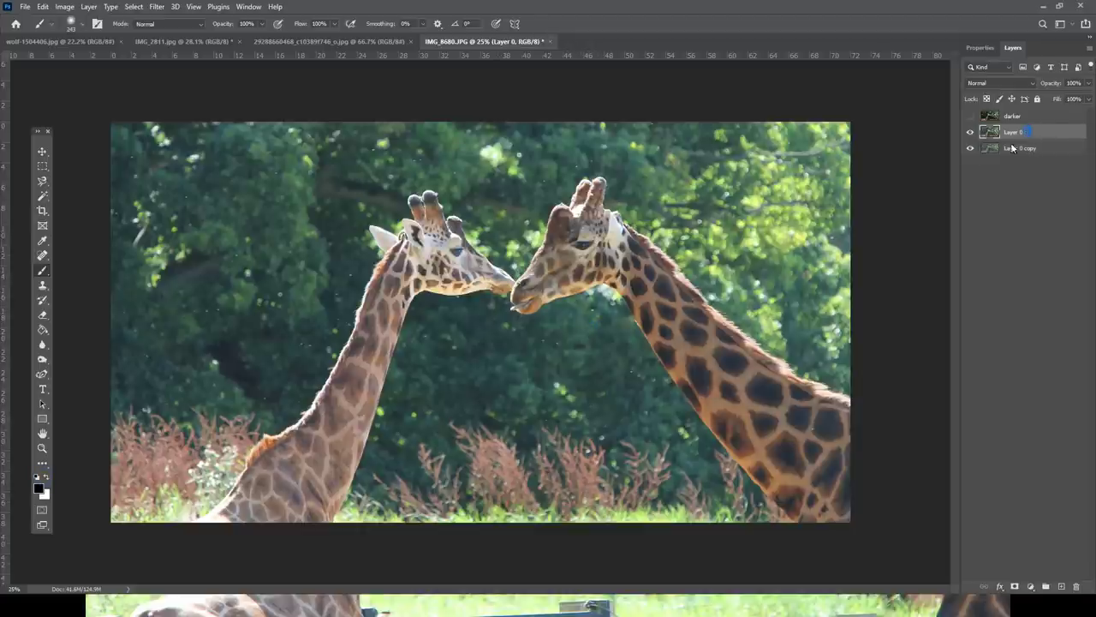
Try a black brush stroke from the foliage up across the head of the giraffe facing left, and undo it.
left_click(589, 330)
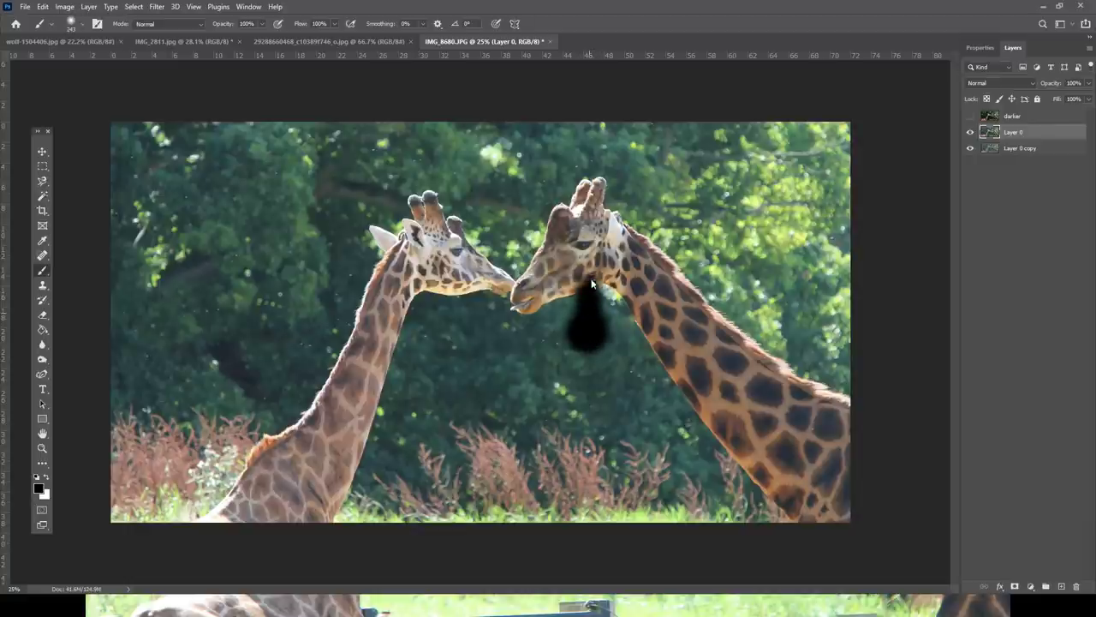
mouse_move(594, 253)
left_mouse_down()
mouse_move(601, 240)
mouse_move(670, 216)
mouse_move(601, 243)
left_mouse_up()
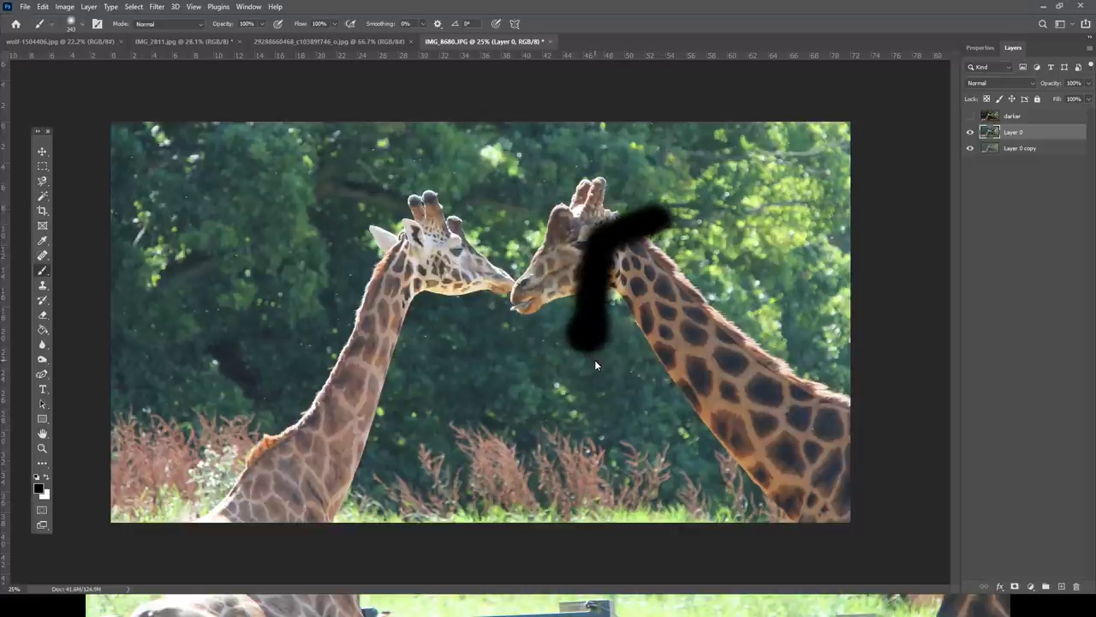
key("ctrl+z")
key("ctrl+z")
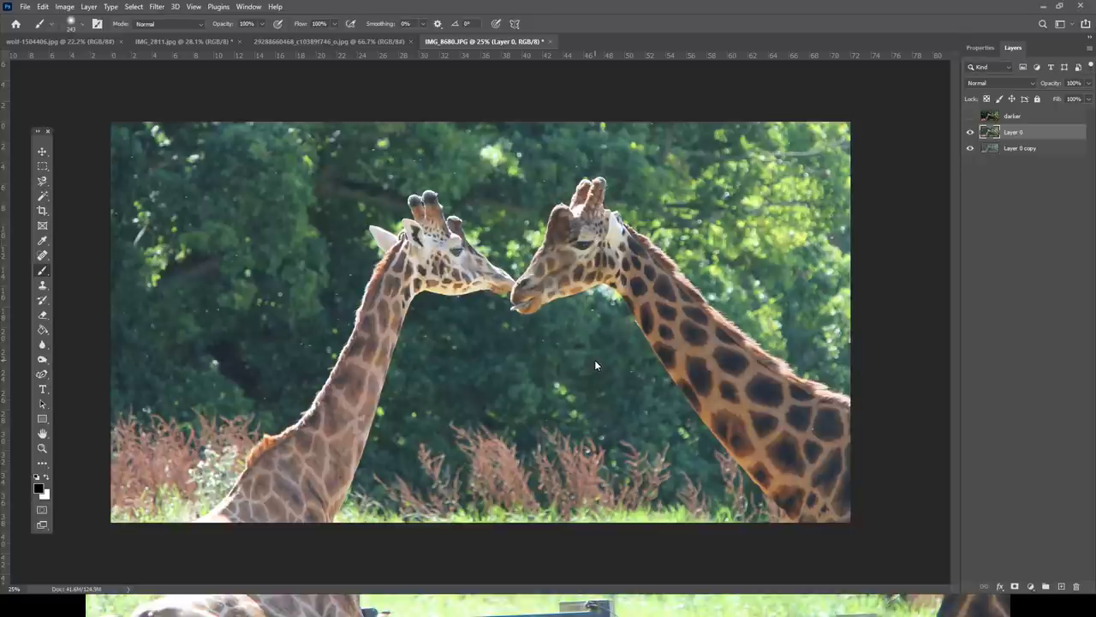
Hide Layer 0 and open the Levels adjustment for Layer 0 copy.
left_click(970, 132)
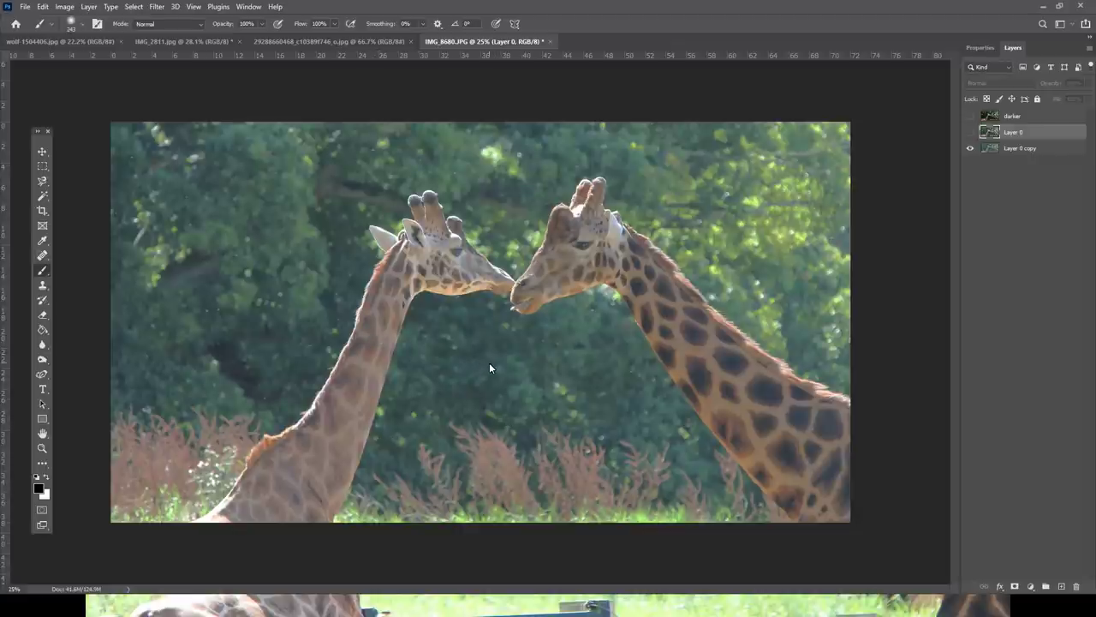
left_click(65, 7)
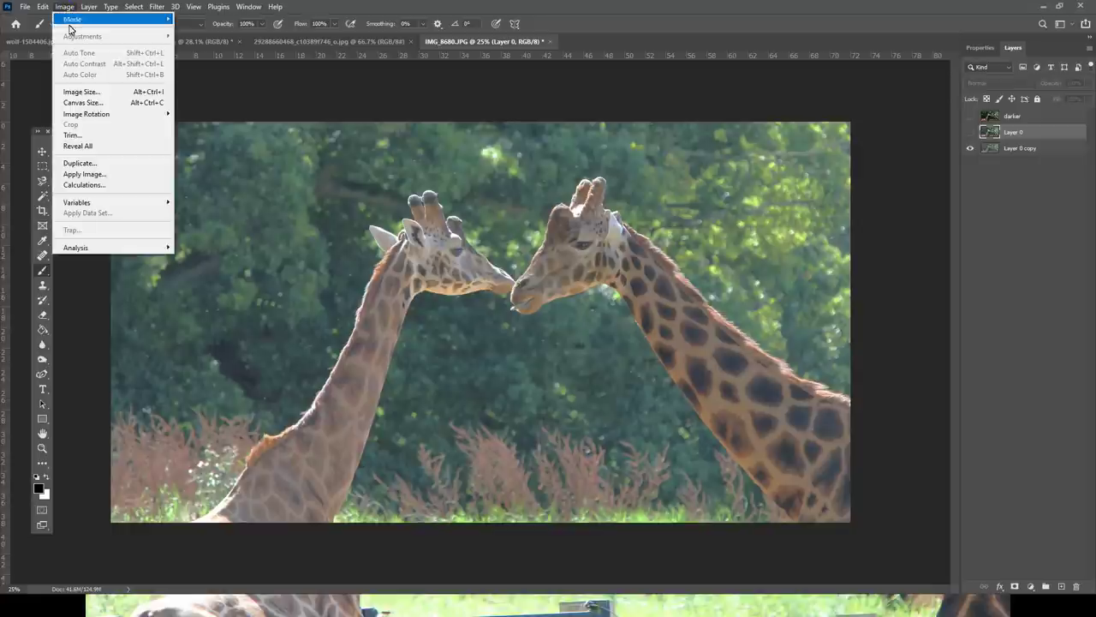
left_click(41, 154)
left_click(65, 7)
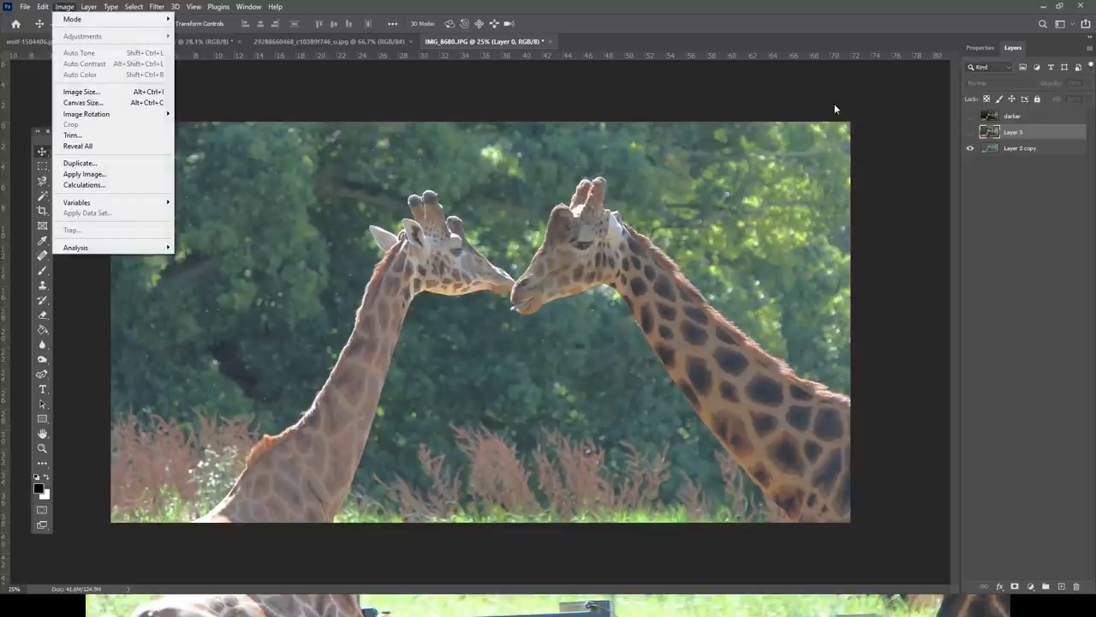
left_click(1005, 149)
left_click(65, 7)
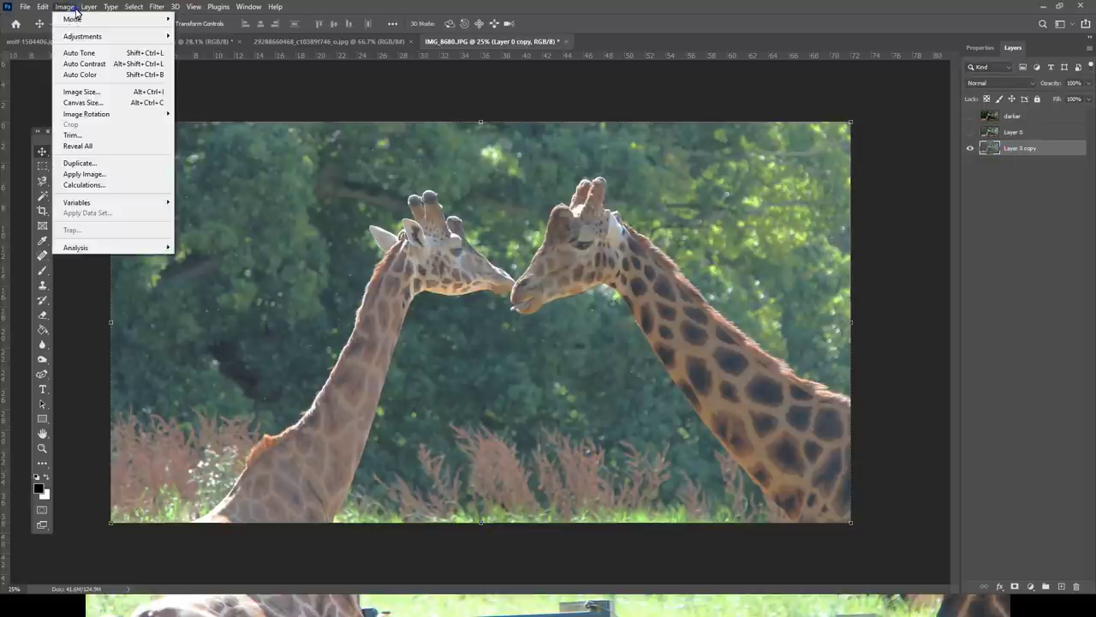
mouse_move(79, 38)
left_click(202, 46)
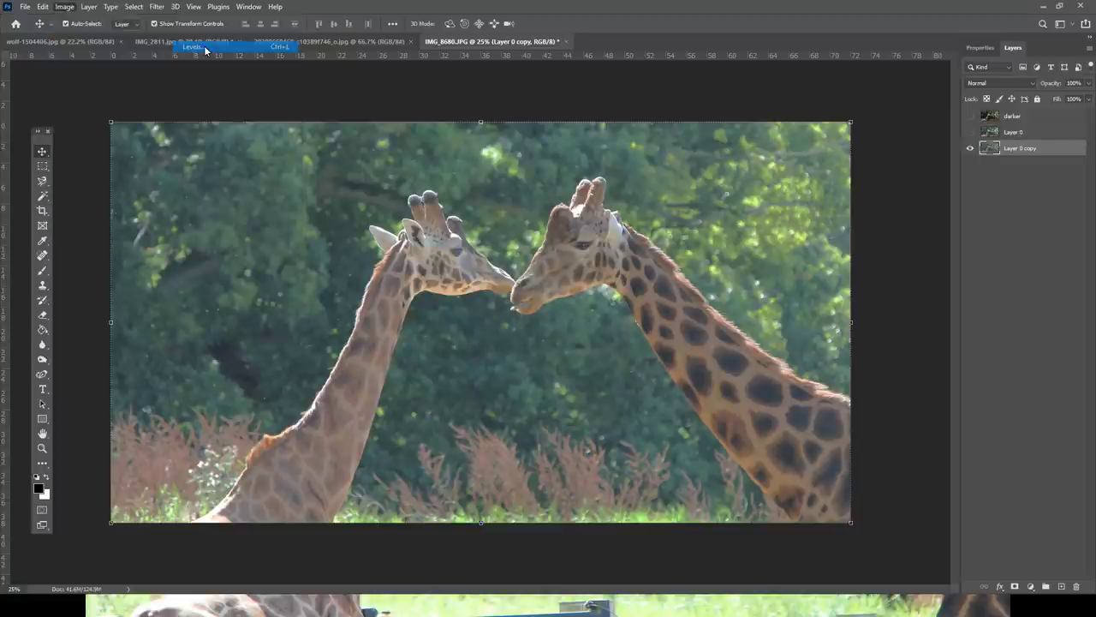
Set the Levels input black point to 39 and the white point to 204 to match the histogram's ends.
left_click_drag(937, 79, 819, 108)
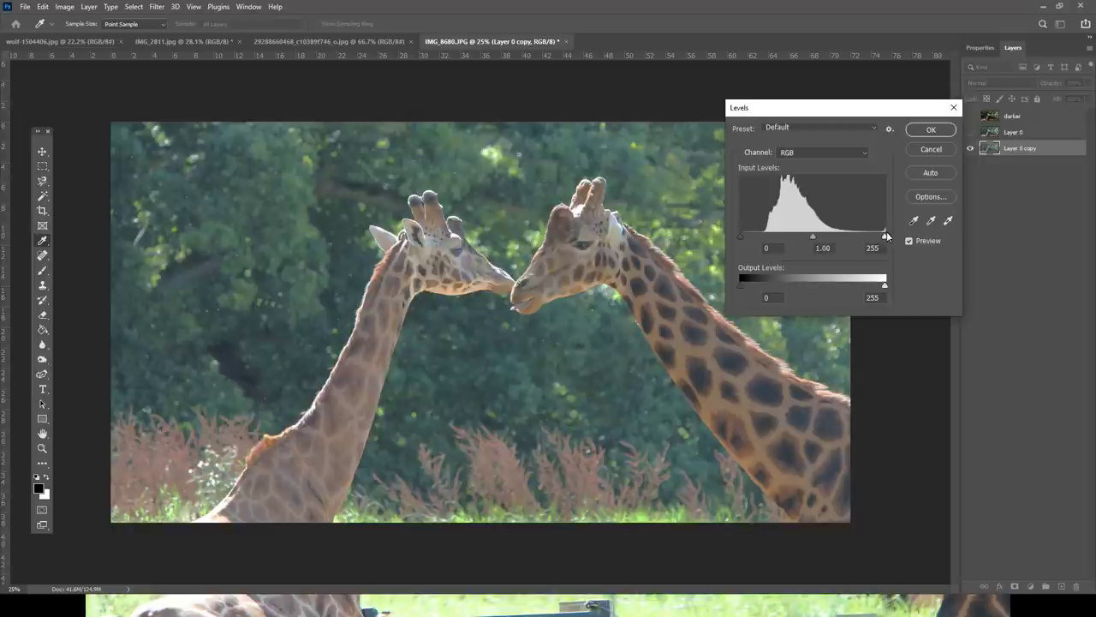
left_click(41, 154)
mouse_move(885, 239)
left_mouse_down()
mouse_move(823, 240)
mouse_move(894, 230)
left_mouse_up()
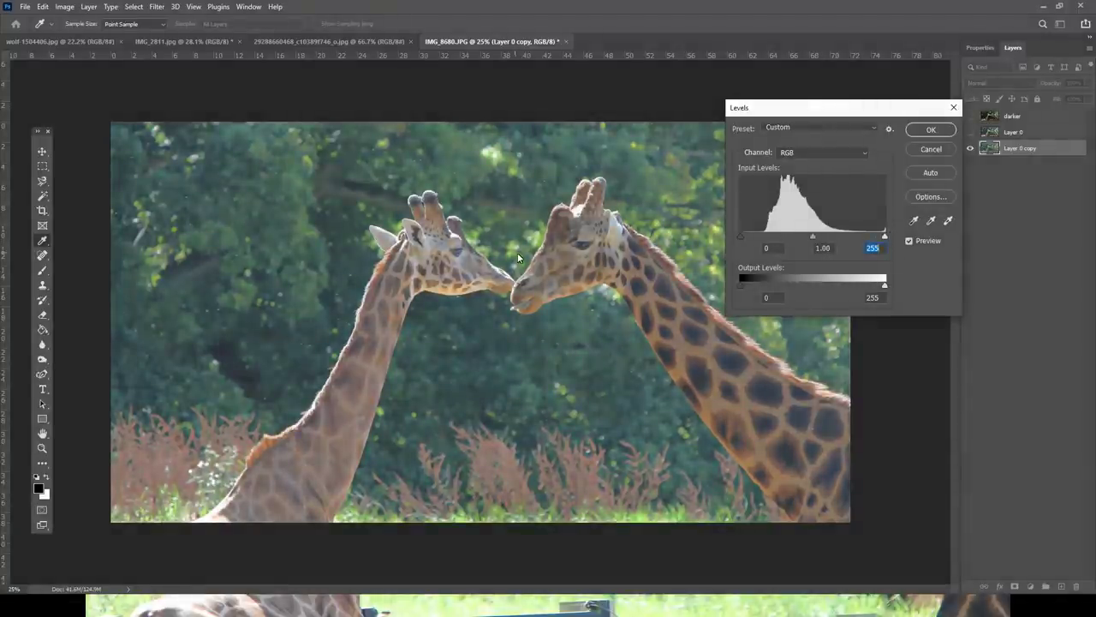
left_click_drag(741, 235, 762, 230)
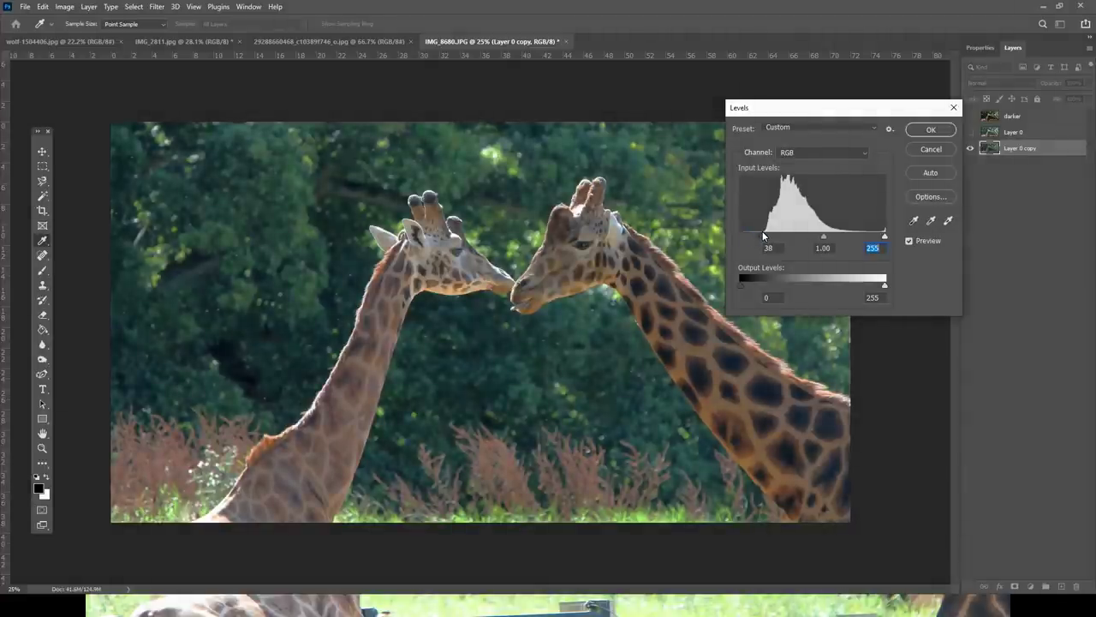
left_click_drag(762, 230, 763, 231)
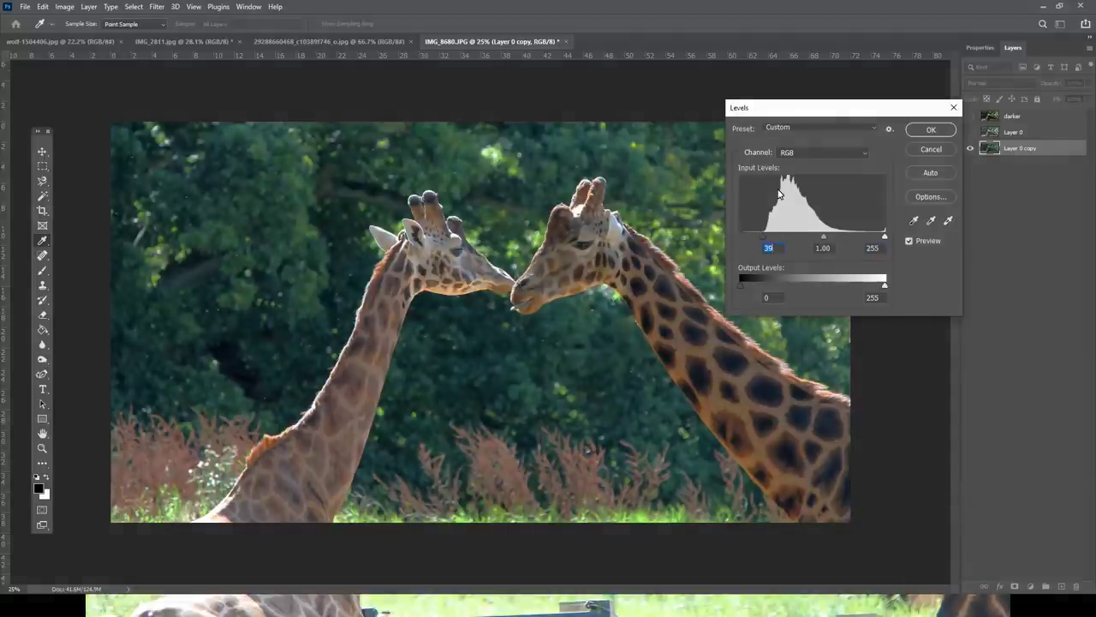
left_click_drag(883, 233, 857, 242)
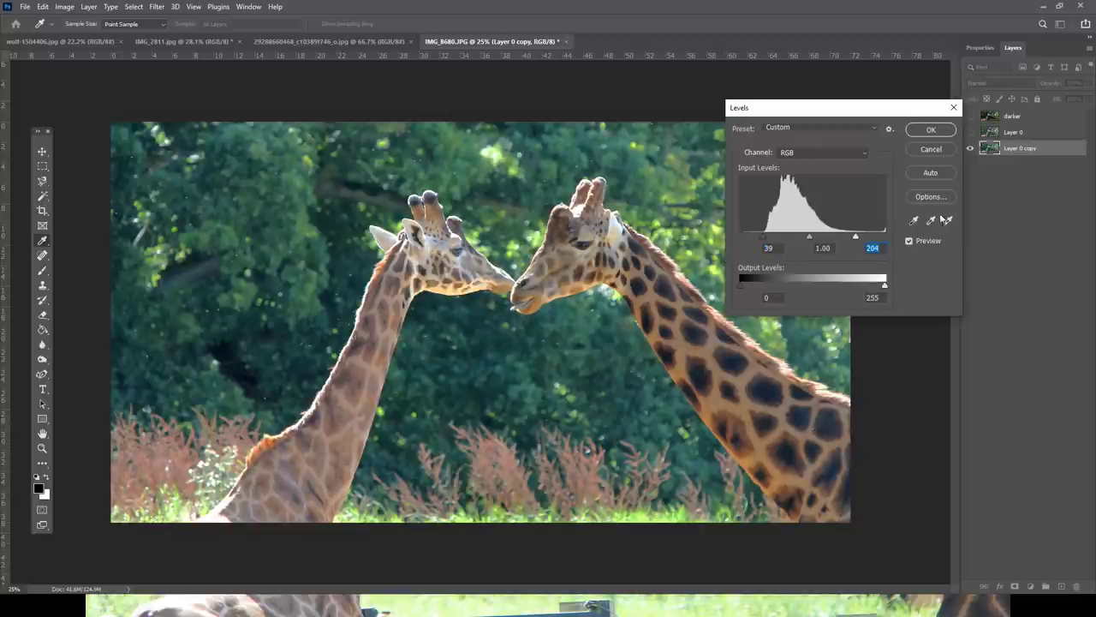
Compare the photo with and without the Levels preview, and cancel the adjustment.
left_click(909, 242)
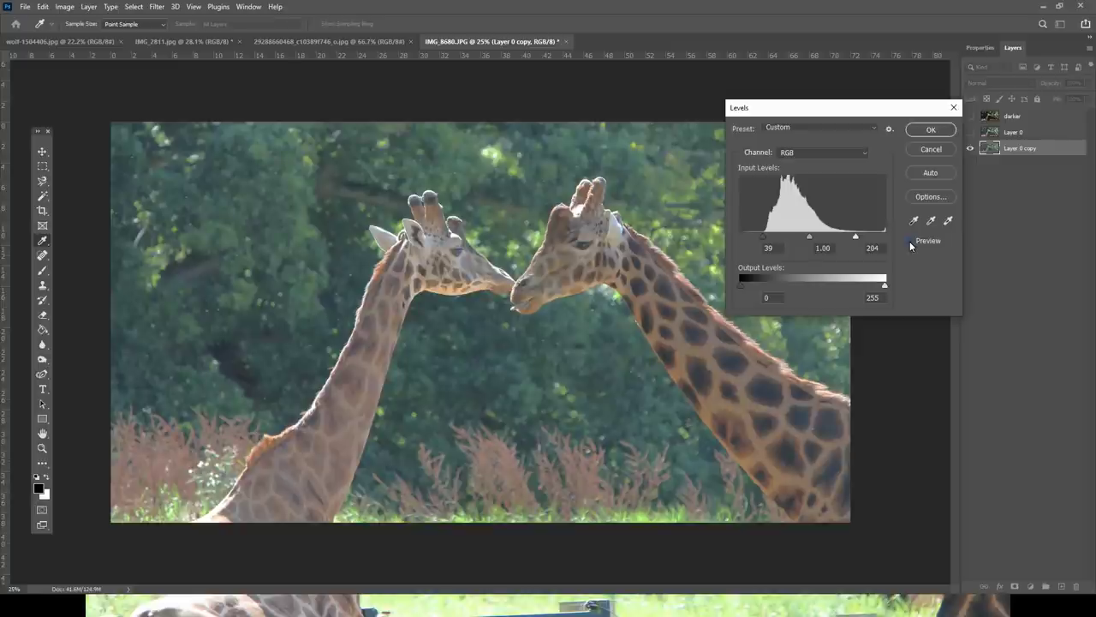
left_click(909, 242)
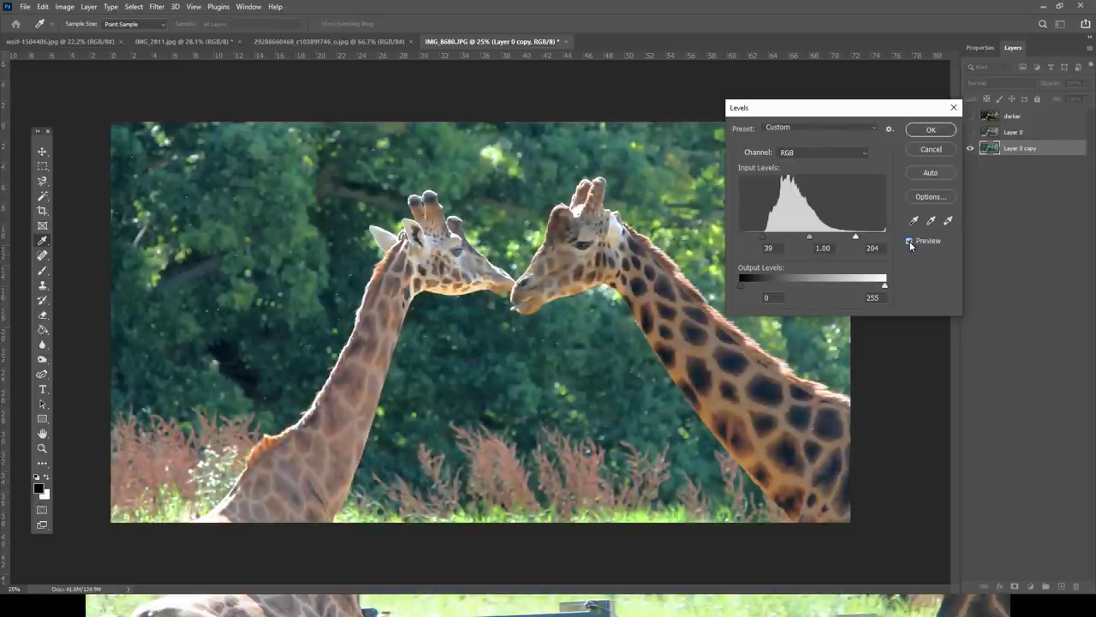
left_click(910, 242)
left_click(909, 241)
left_click(944, 151)
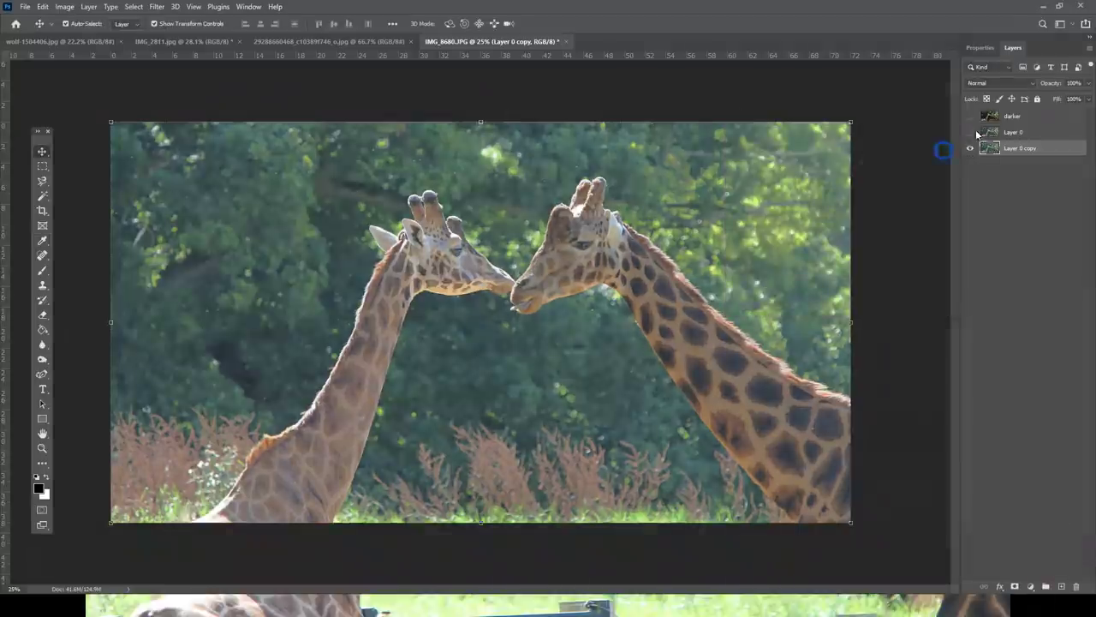
Compare the photo with and without the layer named darker, leaving that layer shown.
left_click(969, 117)
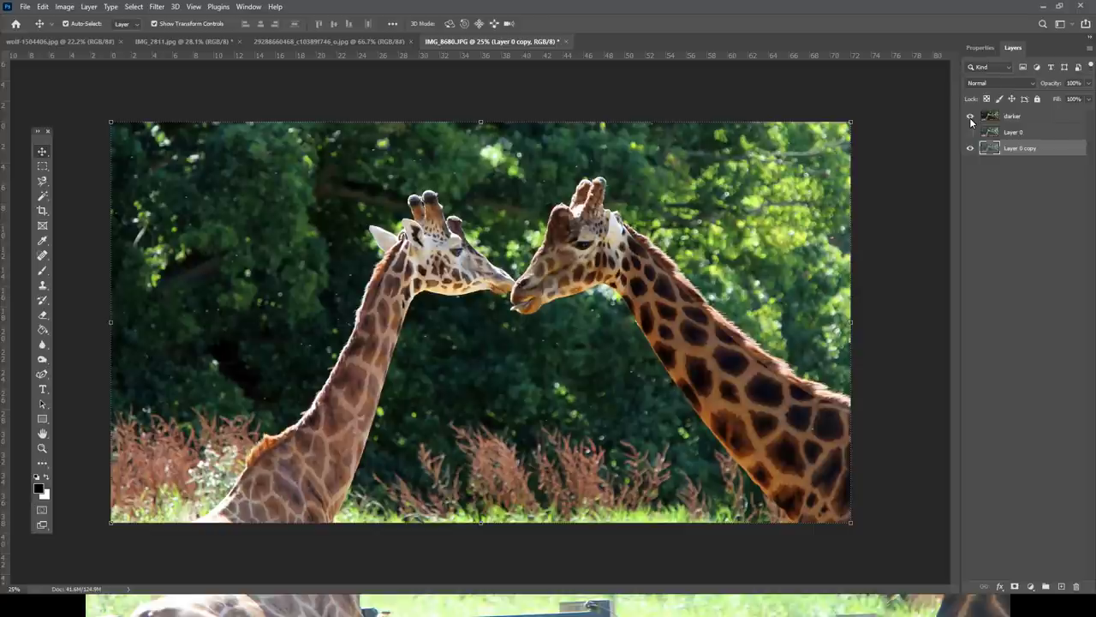
left_click(970, 117)
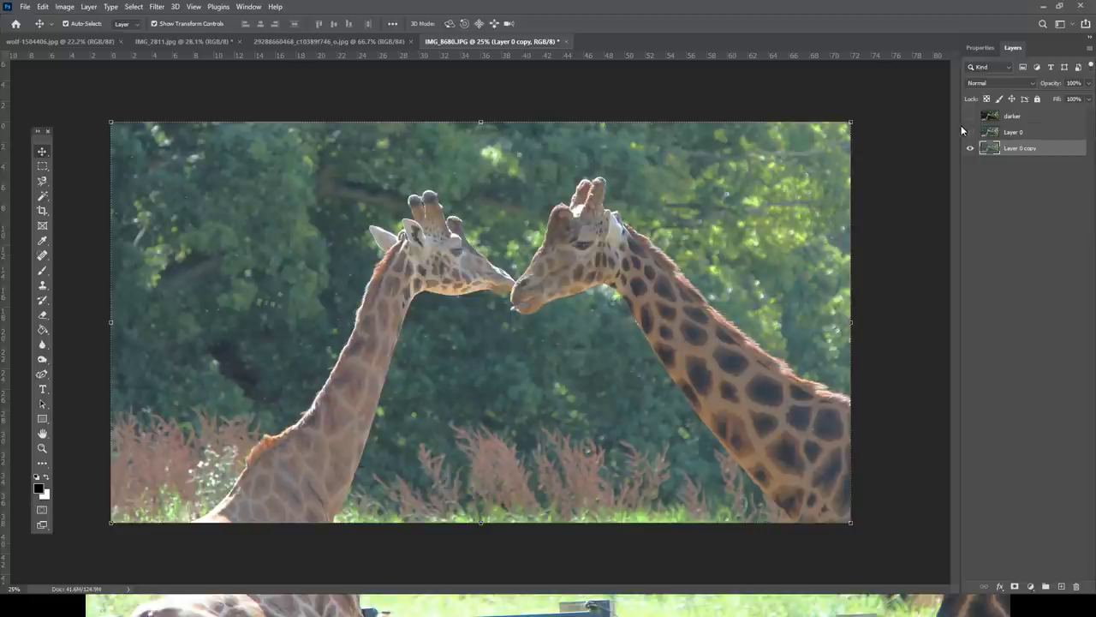
left_click(969, 119)
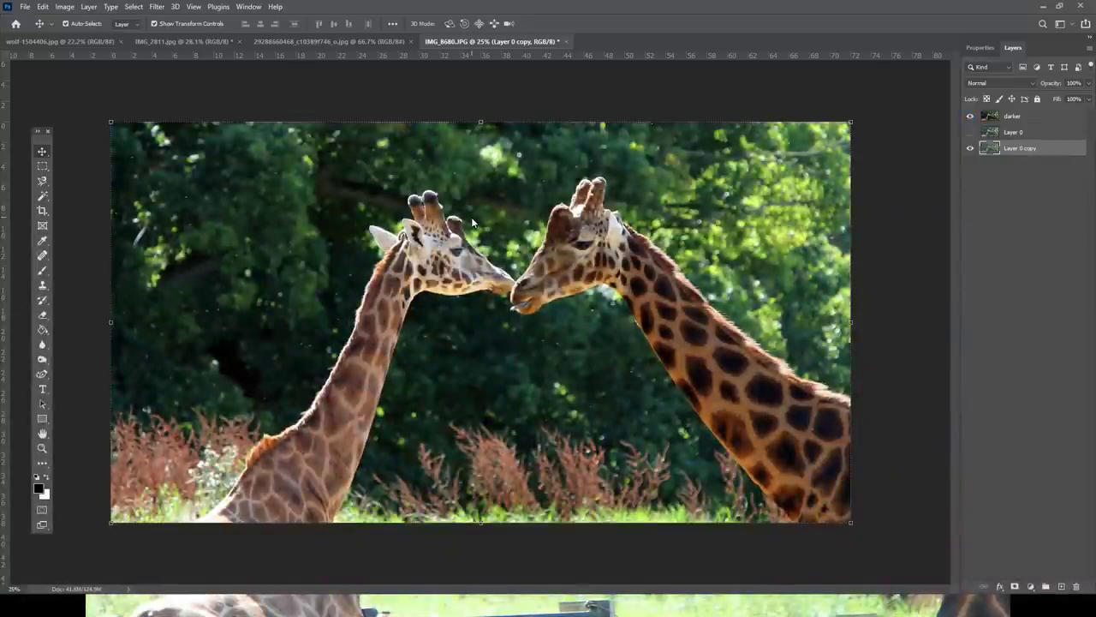
left_click(970, 118)
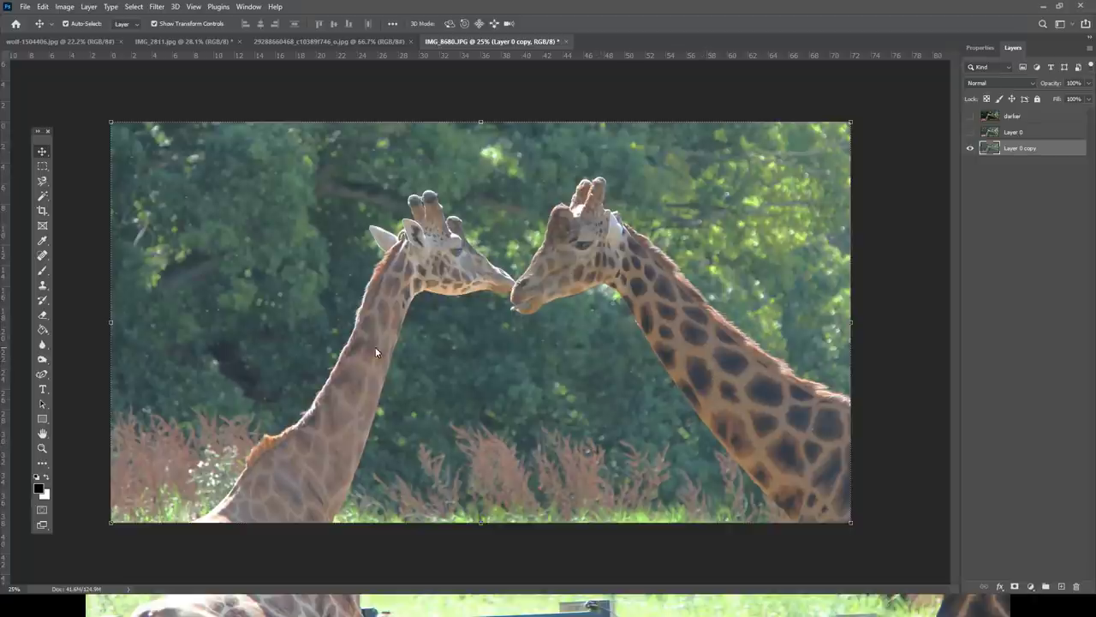
left_click(971, 117)
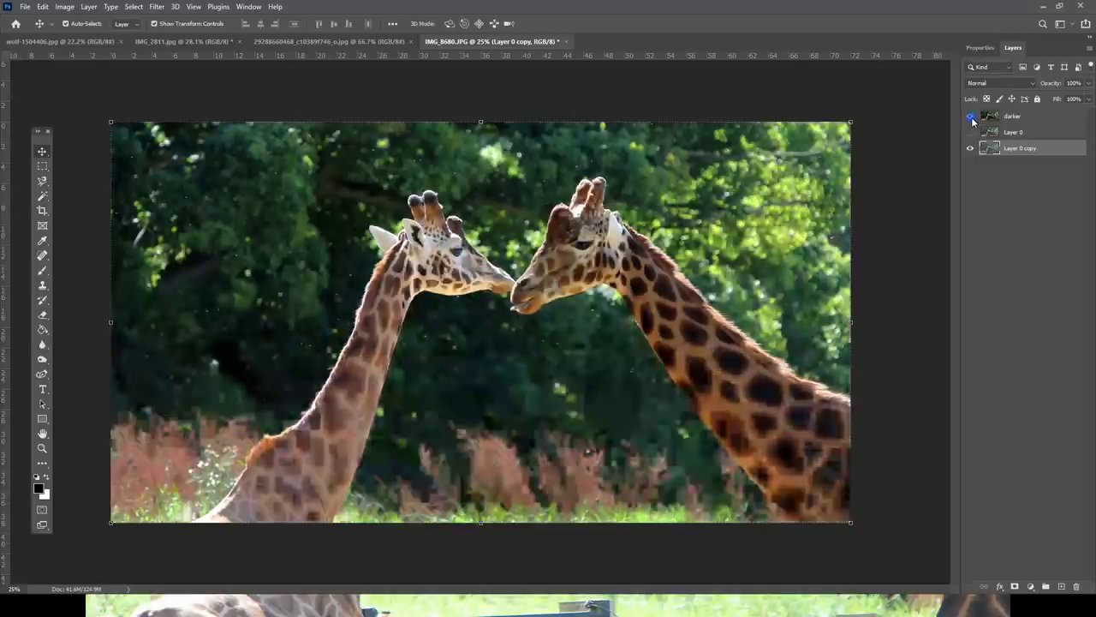